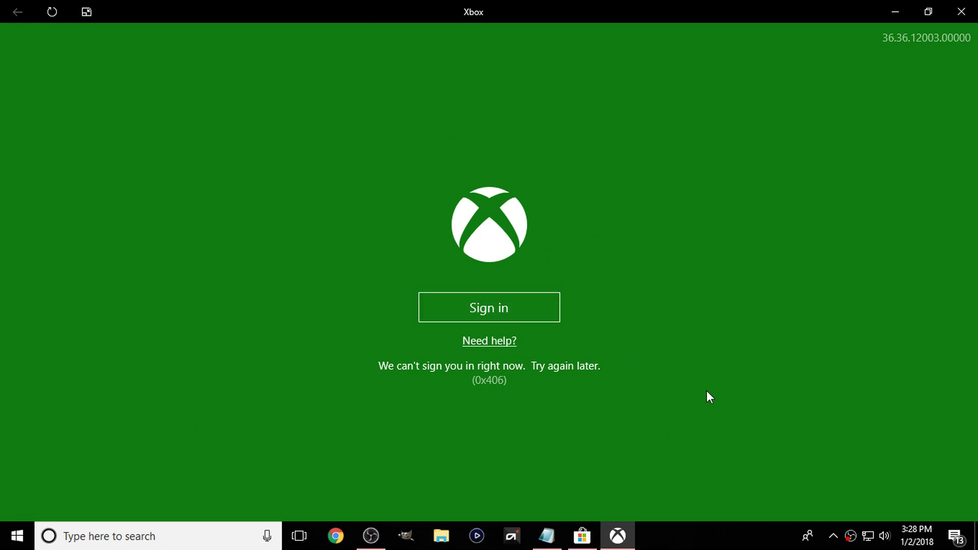
Retry the Xbox sign-in, then launch Windows PowerShell from Windows Search.
click(517, 310)
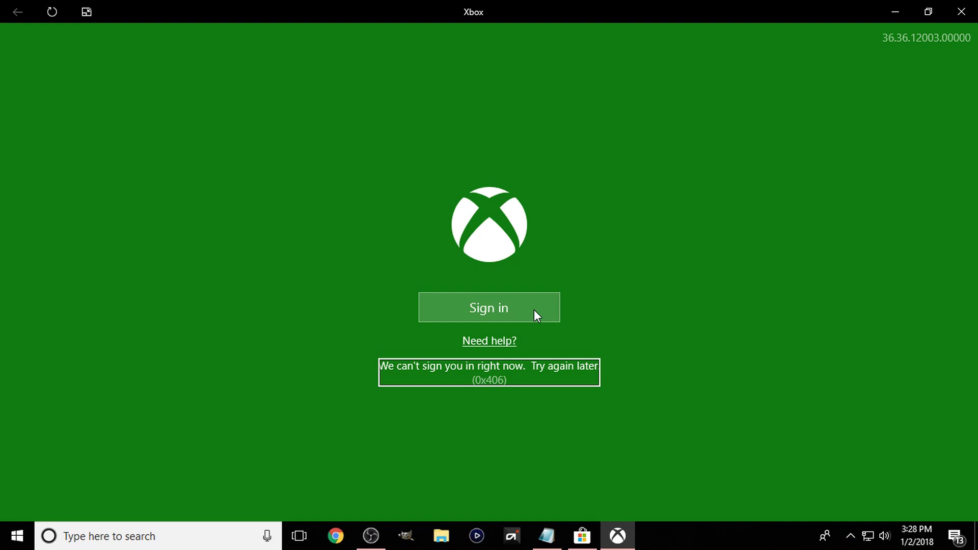
click(158, 536)
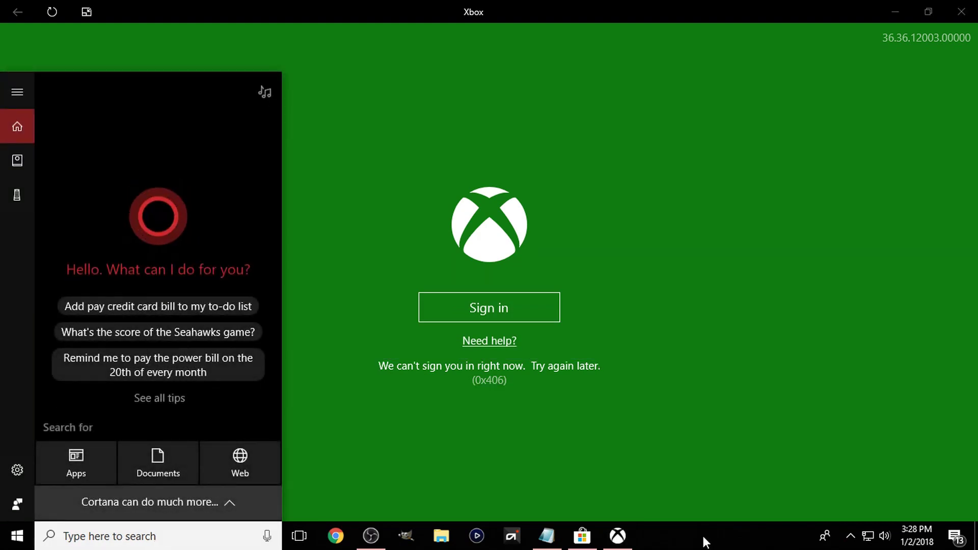
text(power)
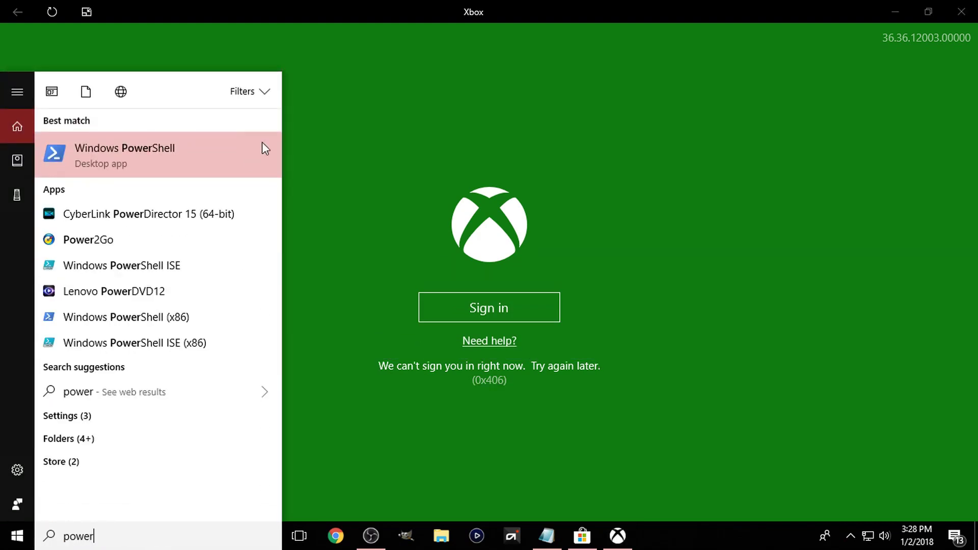
right_click(152, 147)
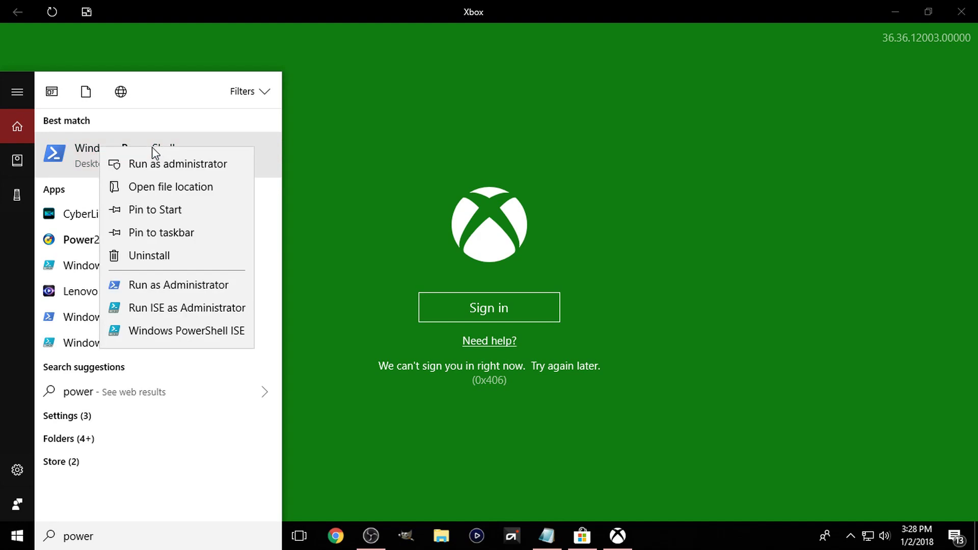
click(260, 146)
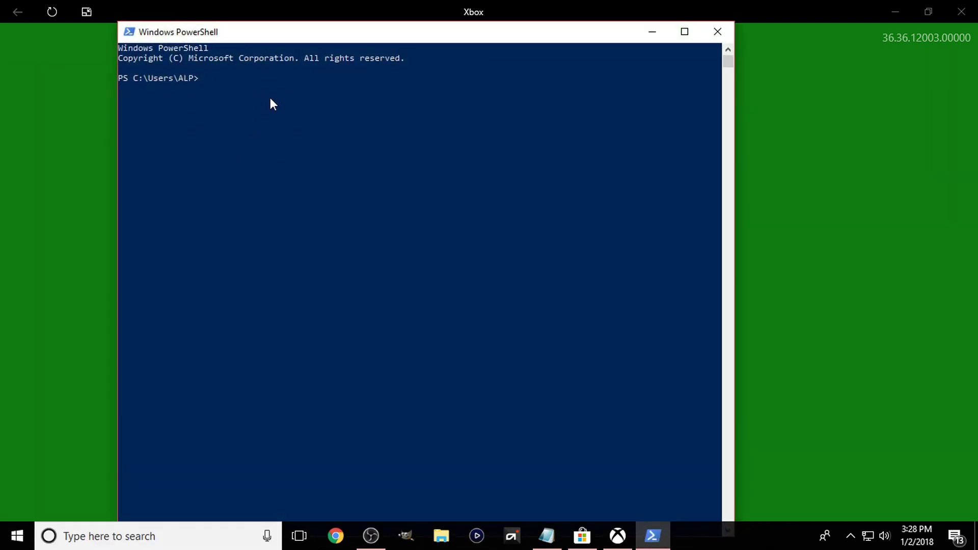
Replace the standard PowerShell window with an administrator one beside the xbox note.
click(717, 31)
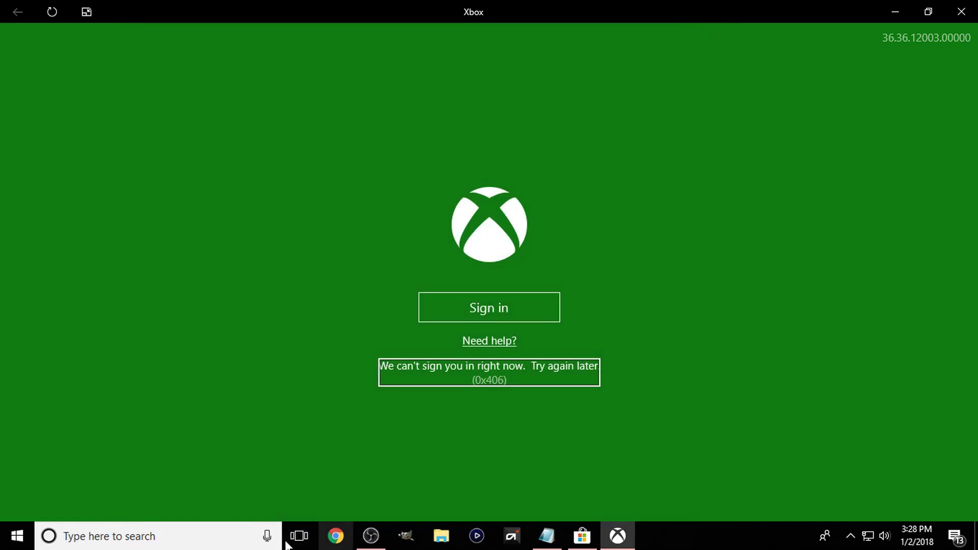
click(222, 536)
text(p)
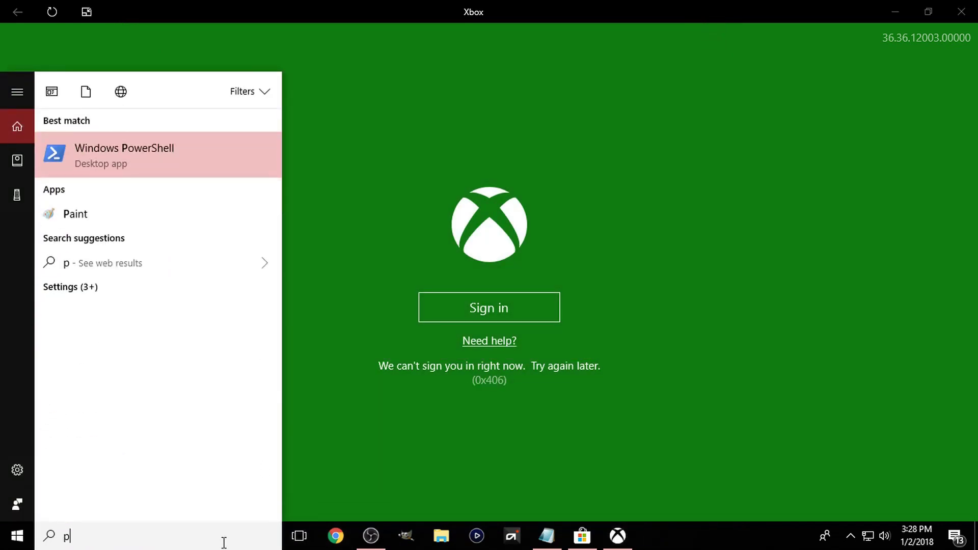
right_click(221, 155)
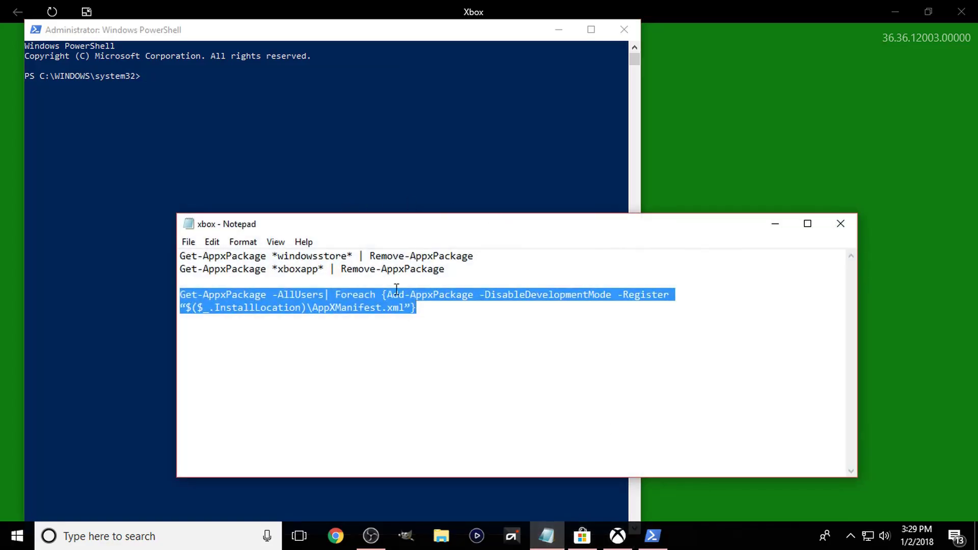
click(434, 319)
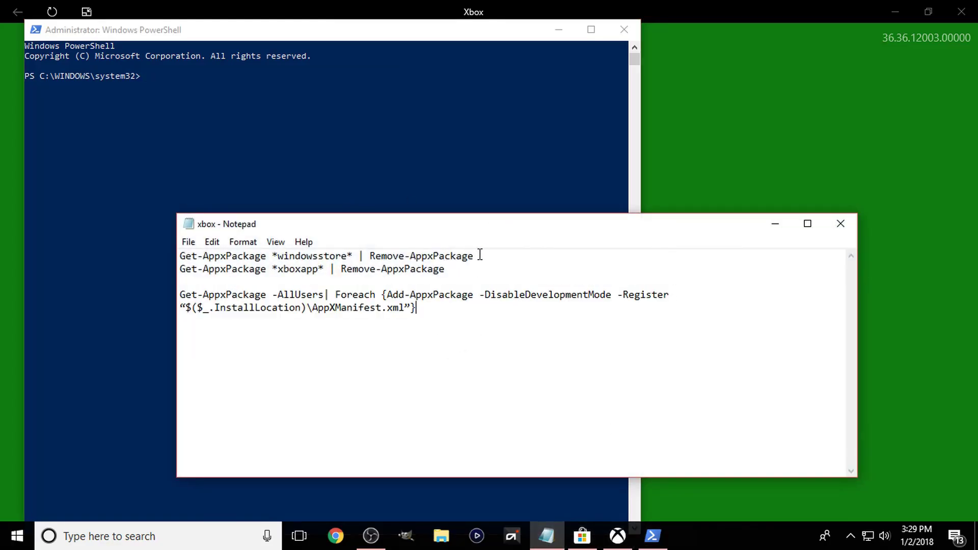
Copy the Windows Store Remove-AppxPackage line from the note and run it in PowerShell.
drag(474, 256, 181, 256)
right_click(183, 258)
click(220, 305)
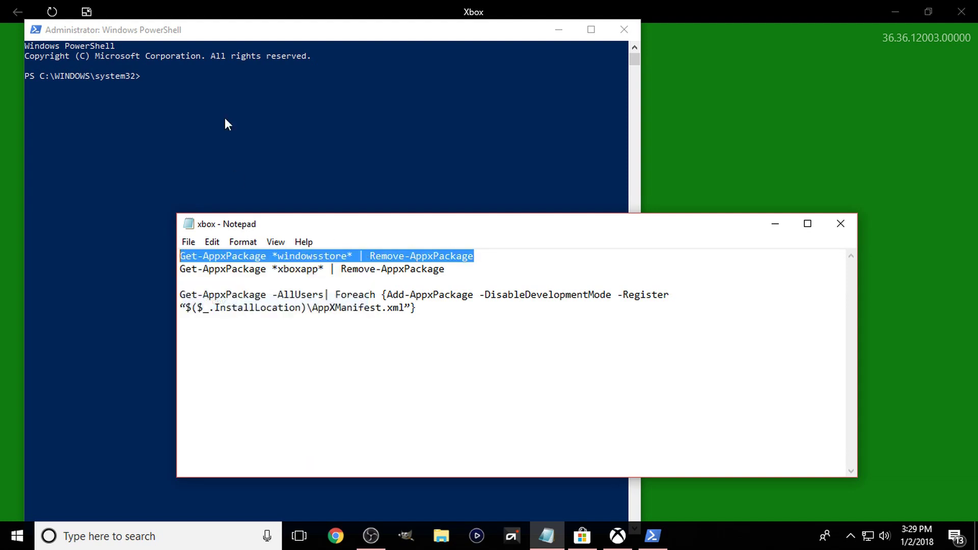
click(206, 83)
right_click(204, 85)
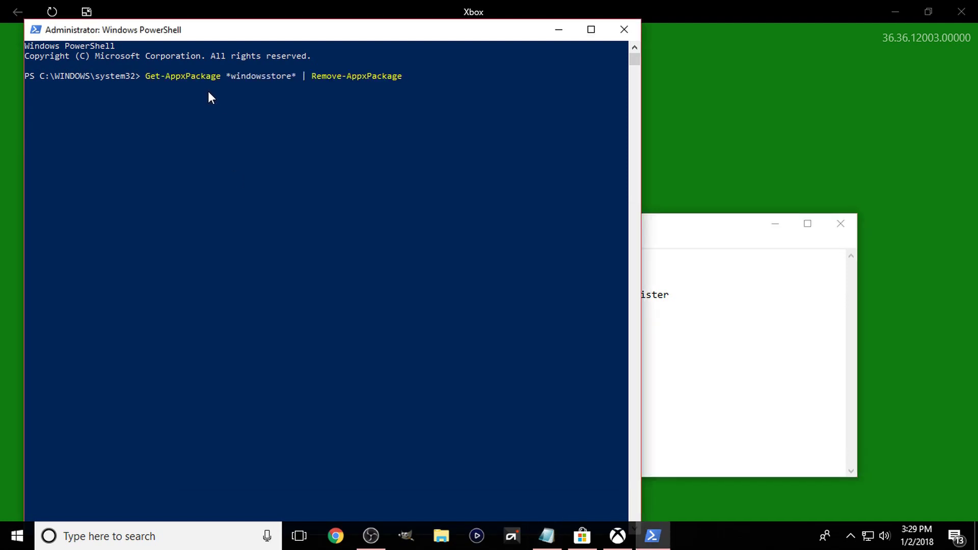
key(Return)
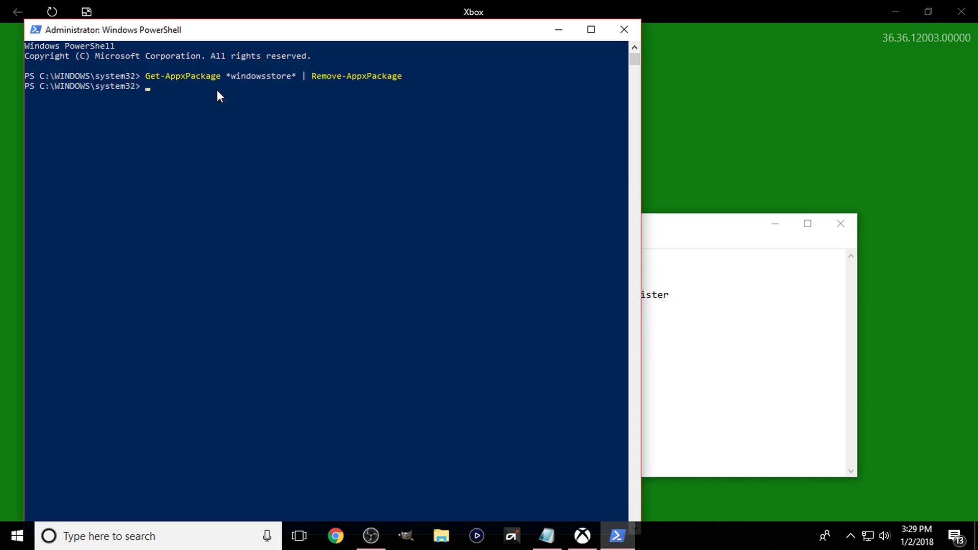
Copy the Xbox app Remove-AppxPackage line and paste it at the PowerShell prompt.
click(727, 240)
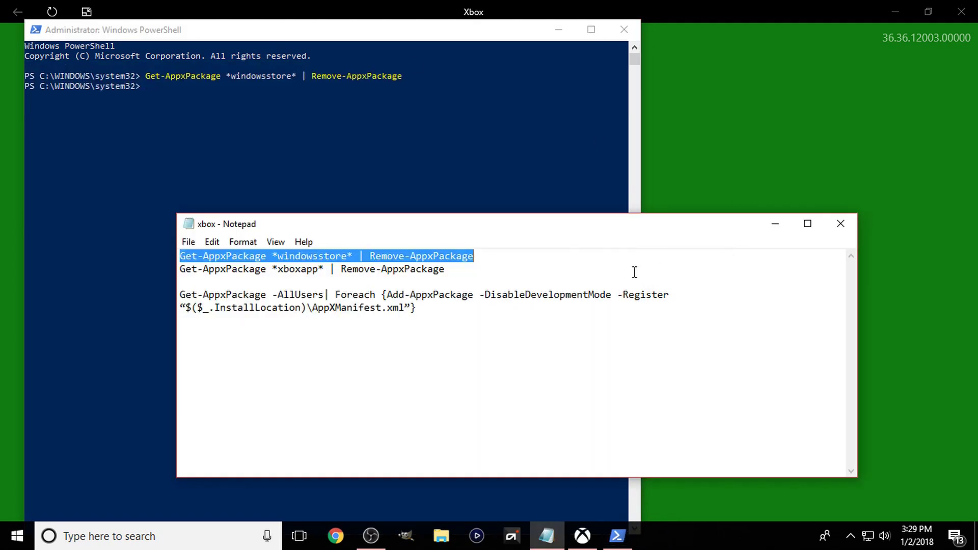
drag(471, 272, 181, 269)
right_click(188, 273)
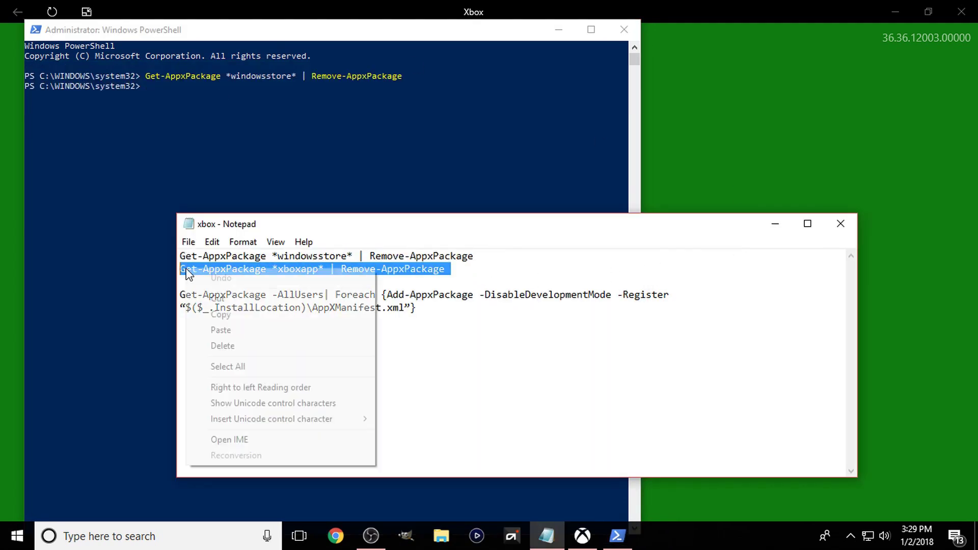
click(222, 315)
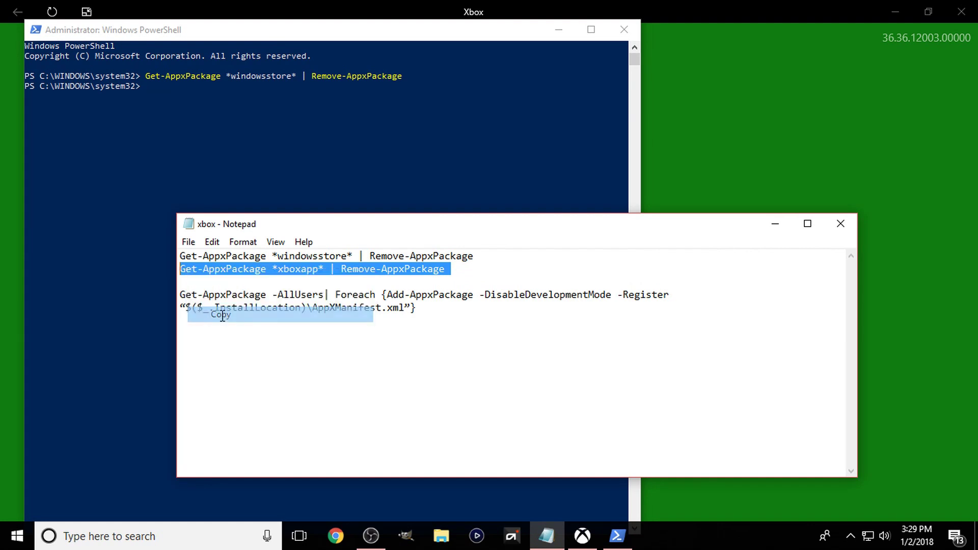
click(190, 122)
right_click(190, 122)
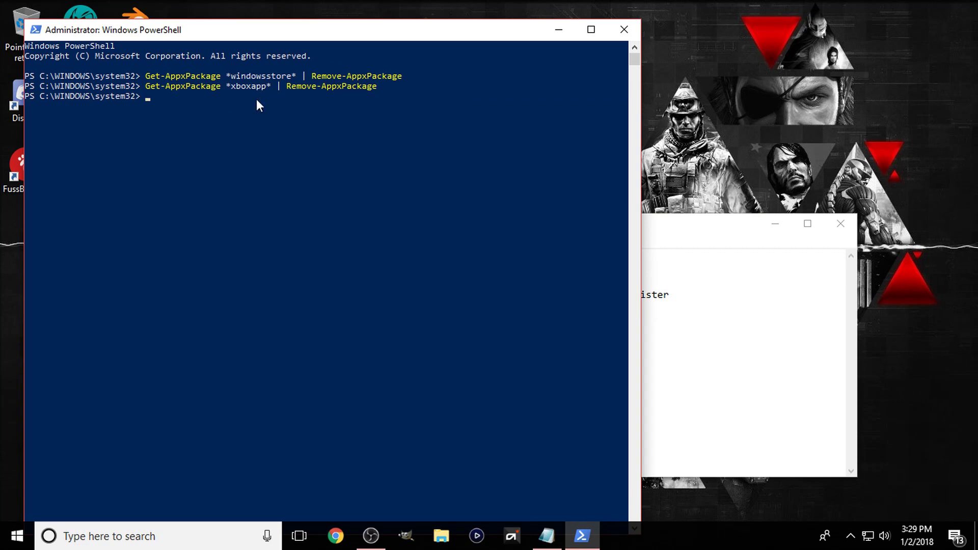
Run the copied Get-AppxPackage -AllUsers Foreach Add-AppxPackage command in PowerShell and let it finish.
click(688, 229)
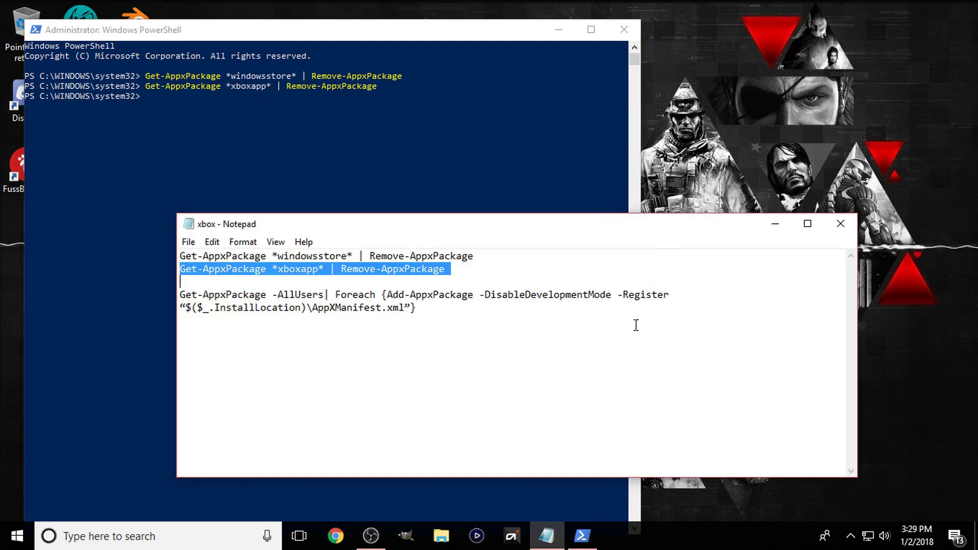
drag(423, 309, 179, 295)
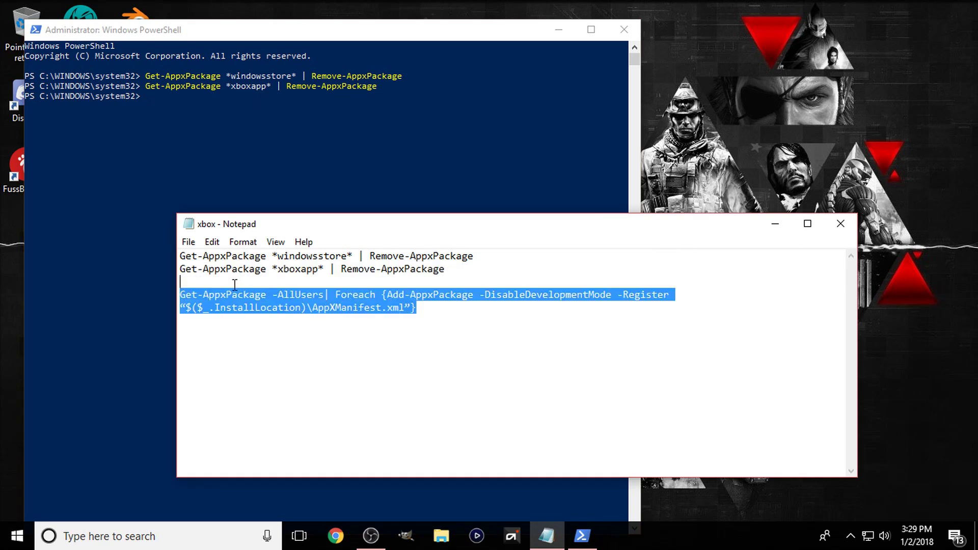
right_click(195, 299)
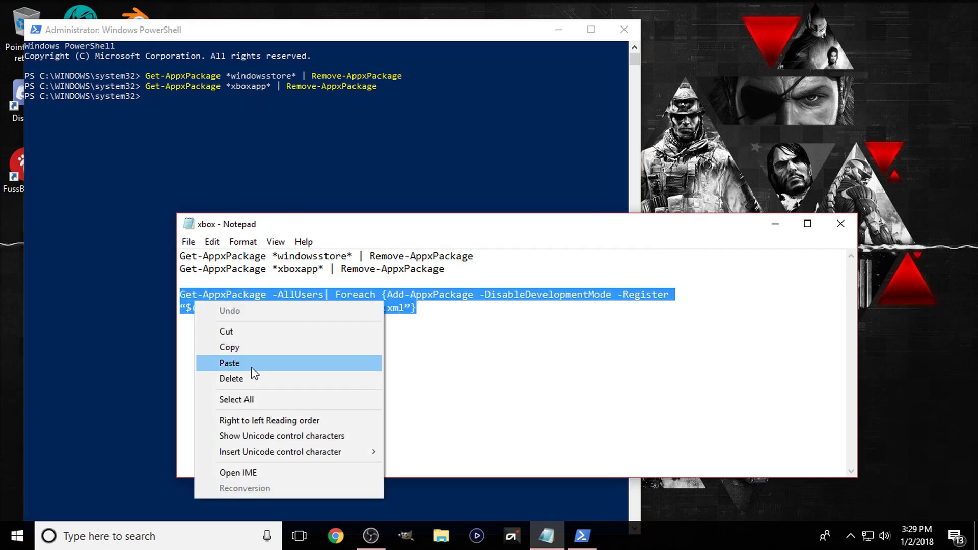
click(229, 348)
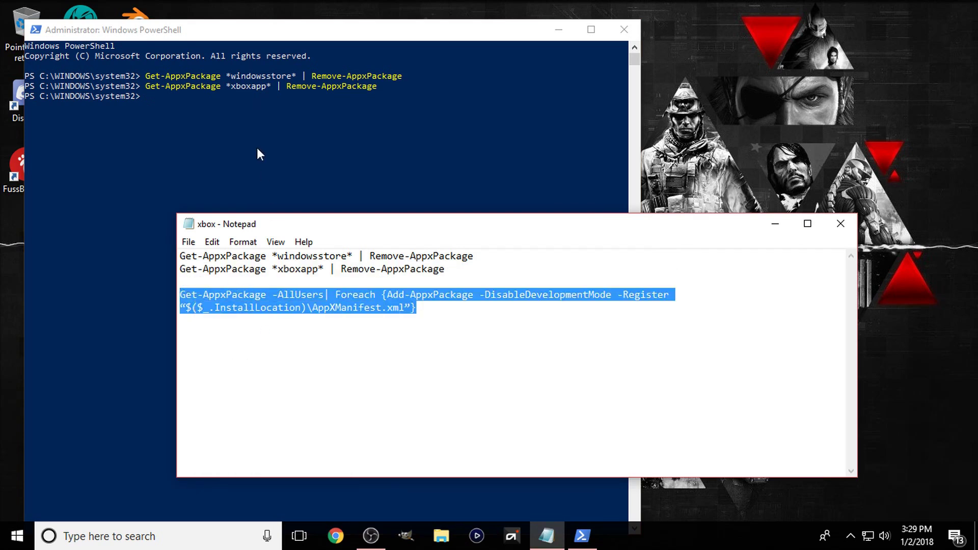
click(245, 149)
right_click(243, 150)
key(Return)
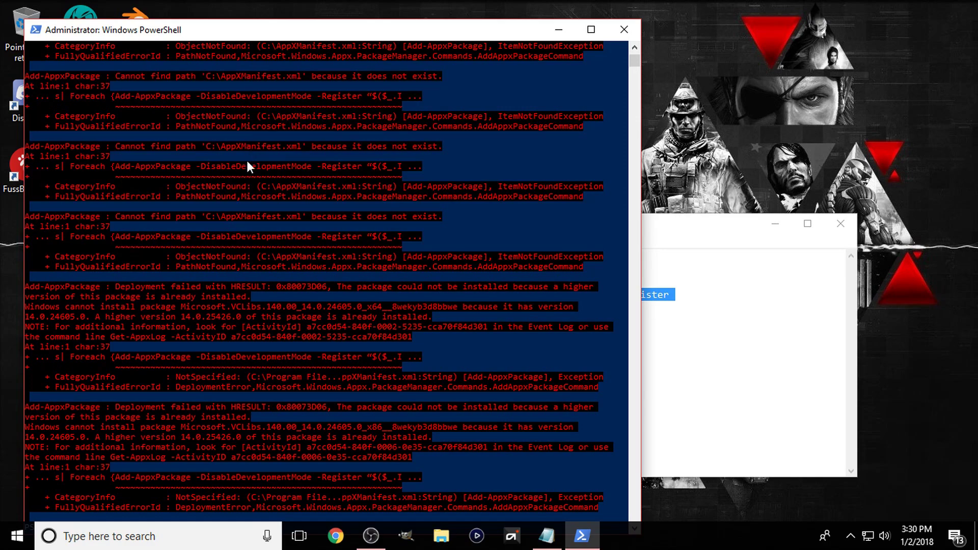
scroll(245, 158, down, 3)
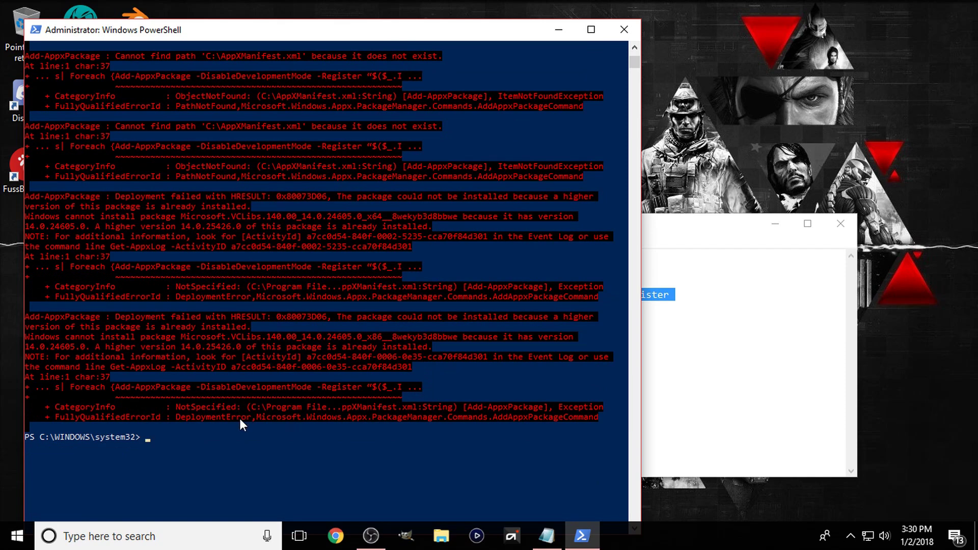
Close PowerShell and relaunch Xbox from Recently added in the Start menu.
click(619, 36)
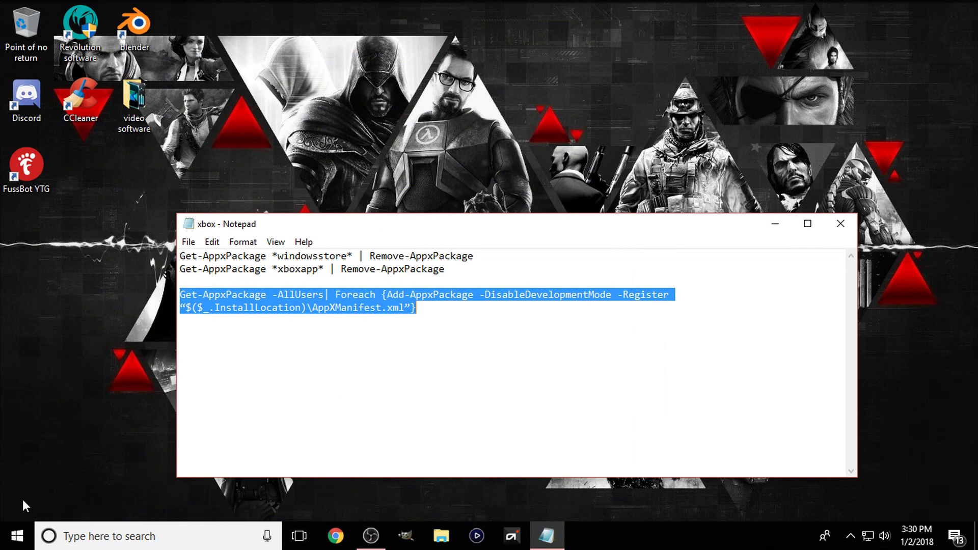
click(17, 536)
click(71, 110)
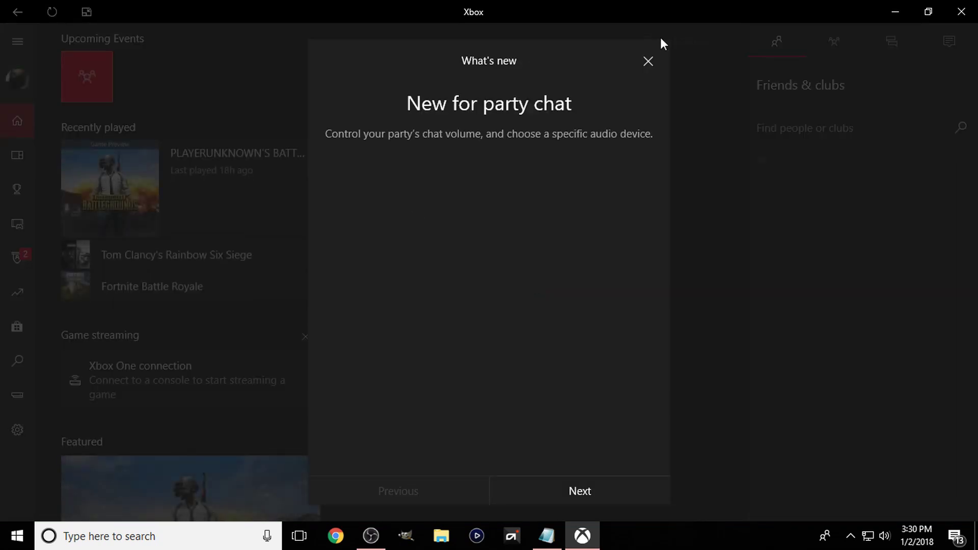
Dismiss Xbox's What's new dialog, briefly show then hide the note, and switch to OBS Studio.
click(648, 62)
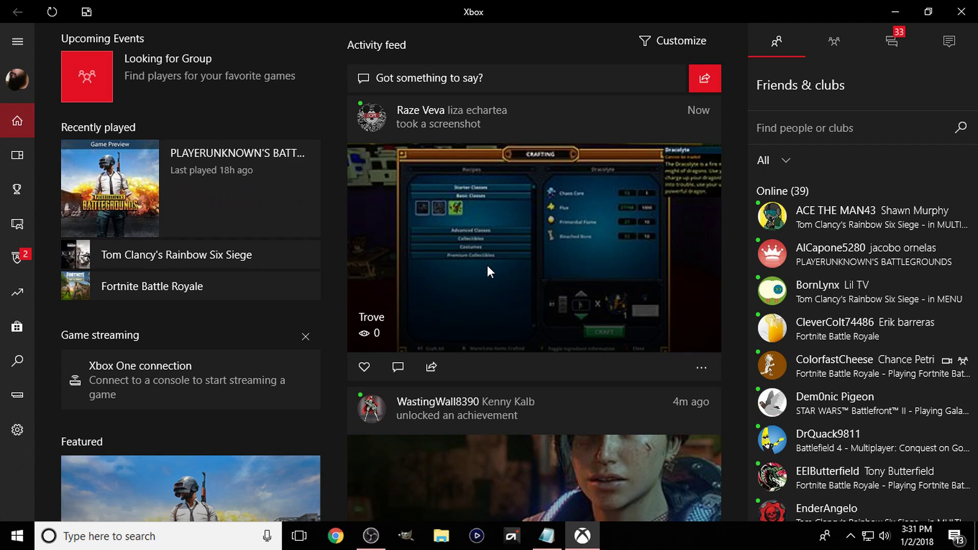
click(546, 535)
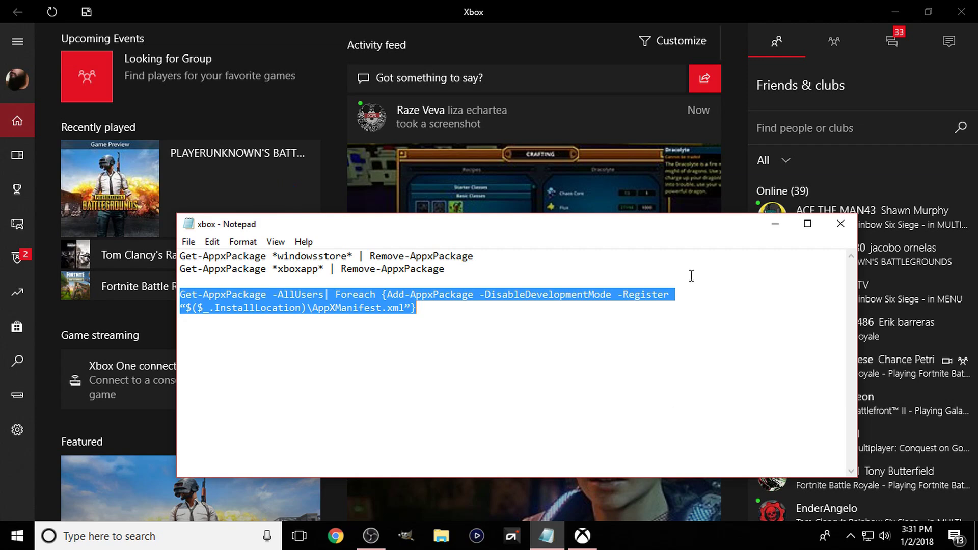
click(775, 224)
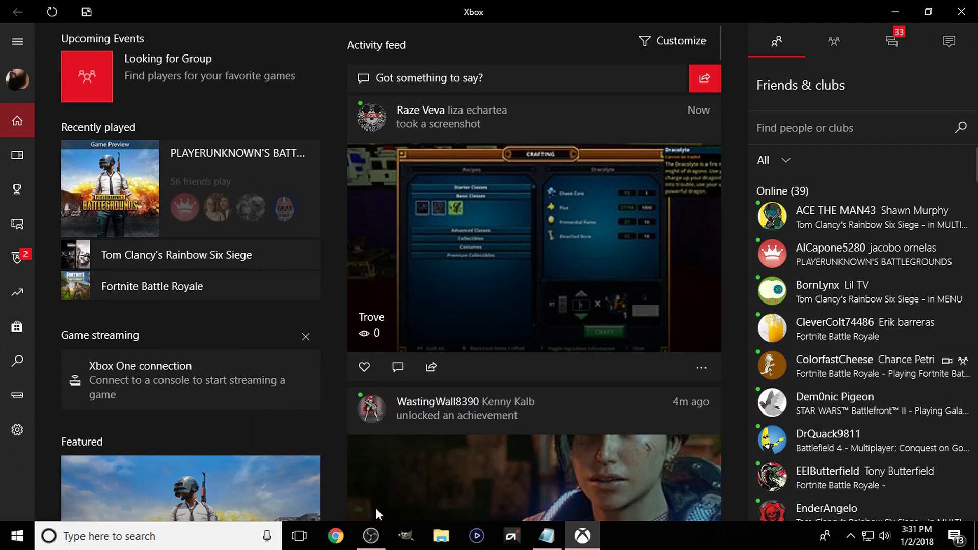
click(371, 536)
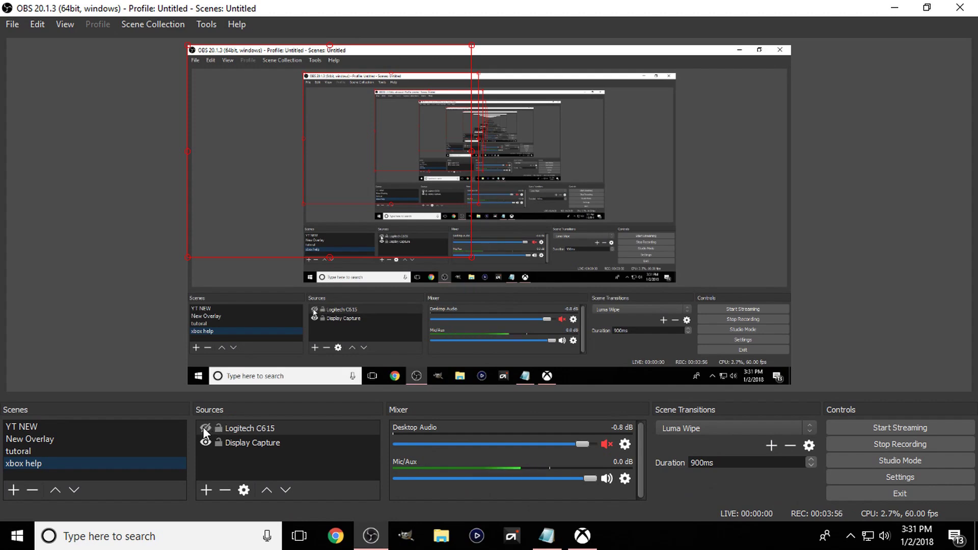
Turn on visibility of the Logitech C615 source in the Sources panel.
click(202, 428)
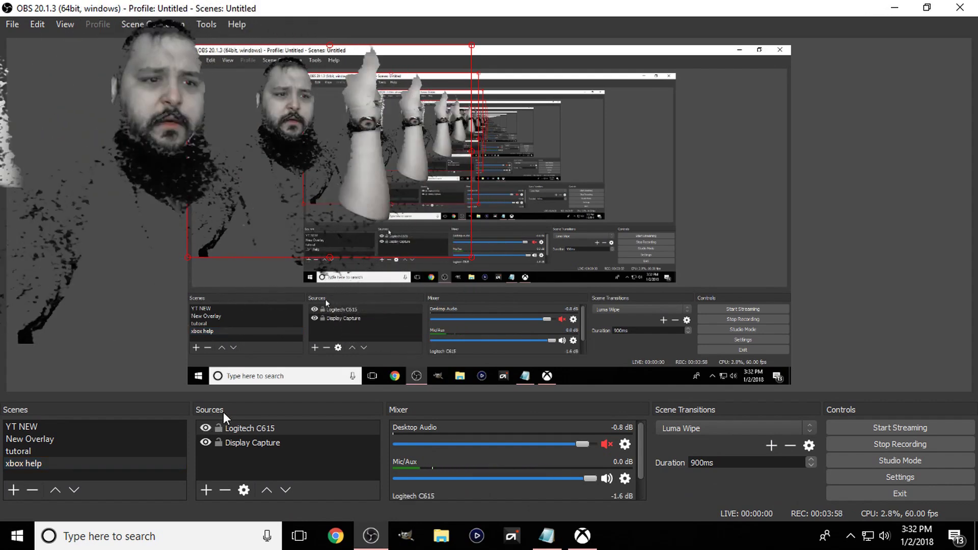